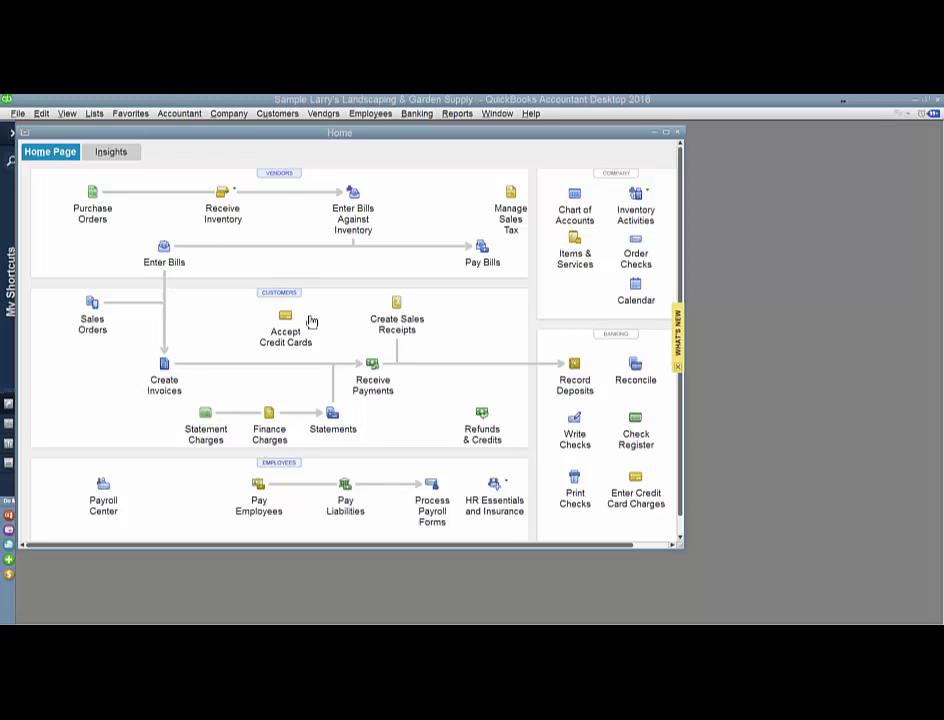
Select Nolan Hardware and Supplies in the Vendor Center and pick its 11/15/2020 500.00 ACH bill payment.
{"action": "left_click", "coordinate": [282, 176]}
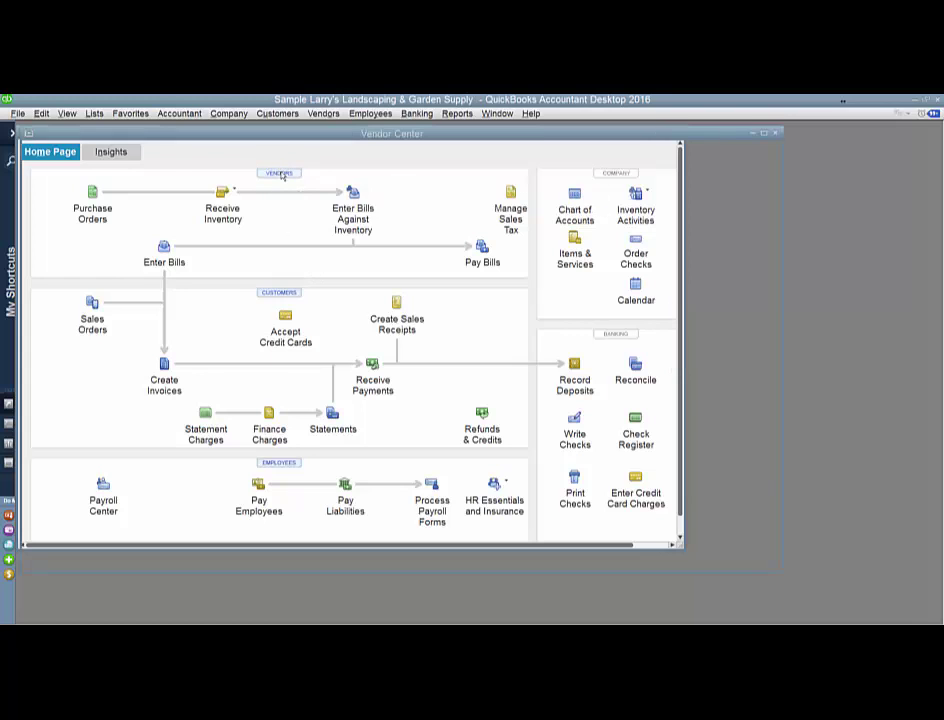
{"action": "left_click", "coordinate": [48, 518]}
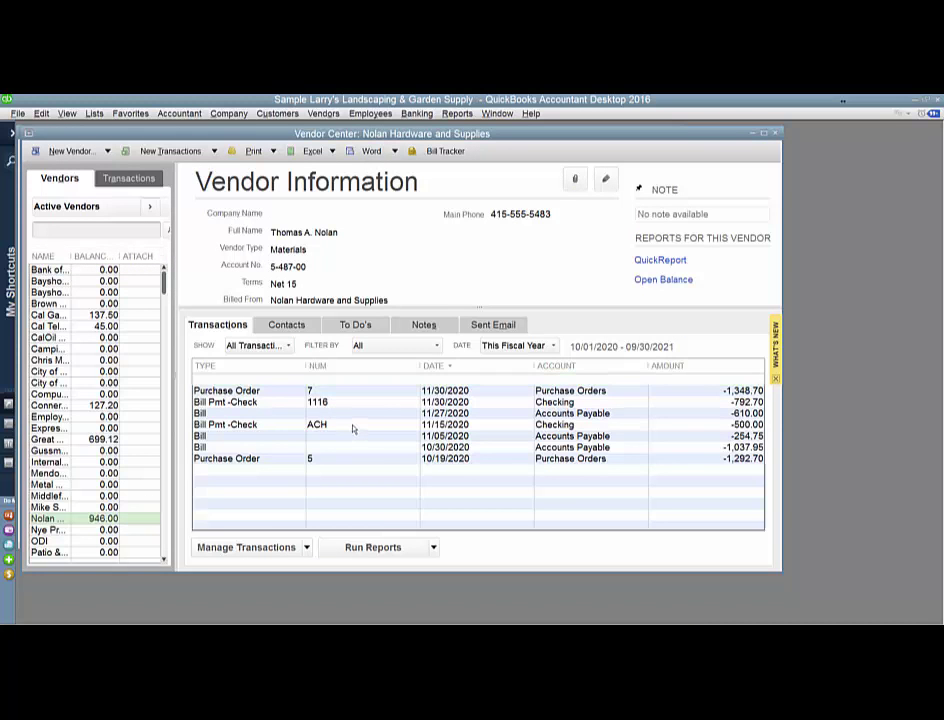
{"action": "left_click", "coordinate": [352, 428]}
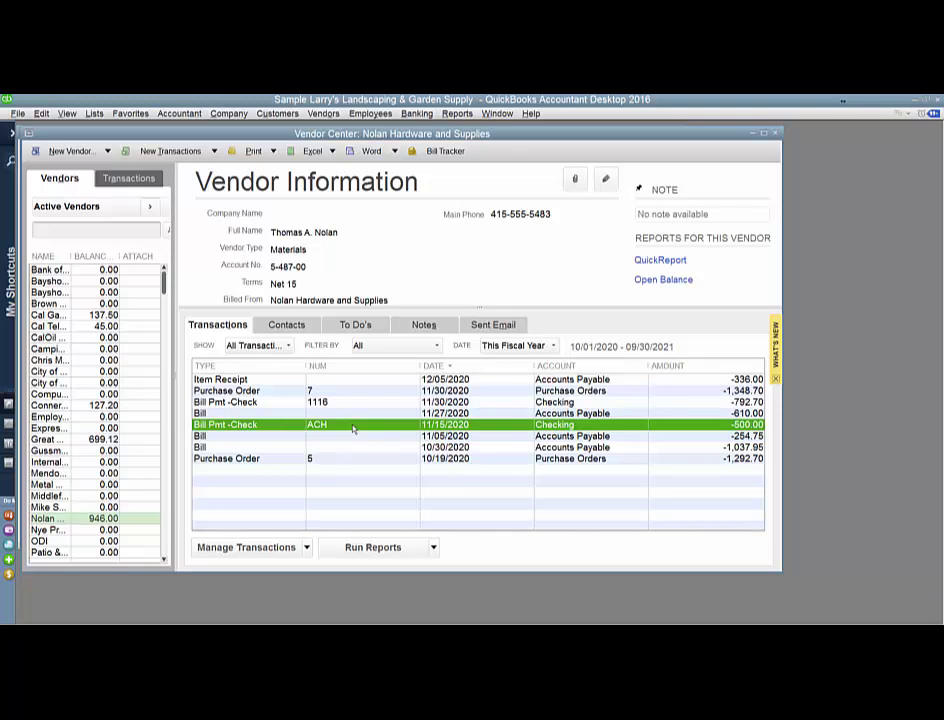
{"action": "left_click", "coordinate": [416, 114]}
{"action": "left_click", "coordinate": [432, 158]}
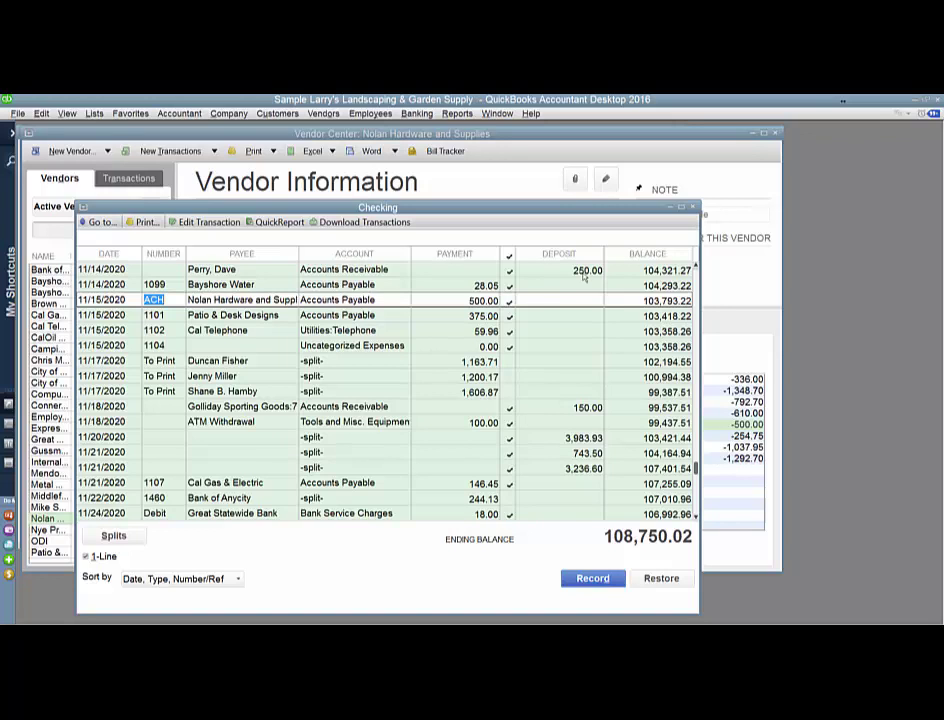
{"action": "key", "text": "ctrl+Tab"}
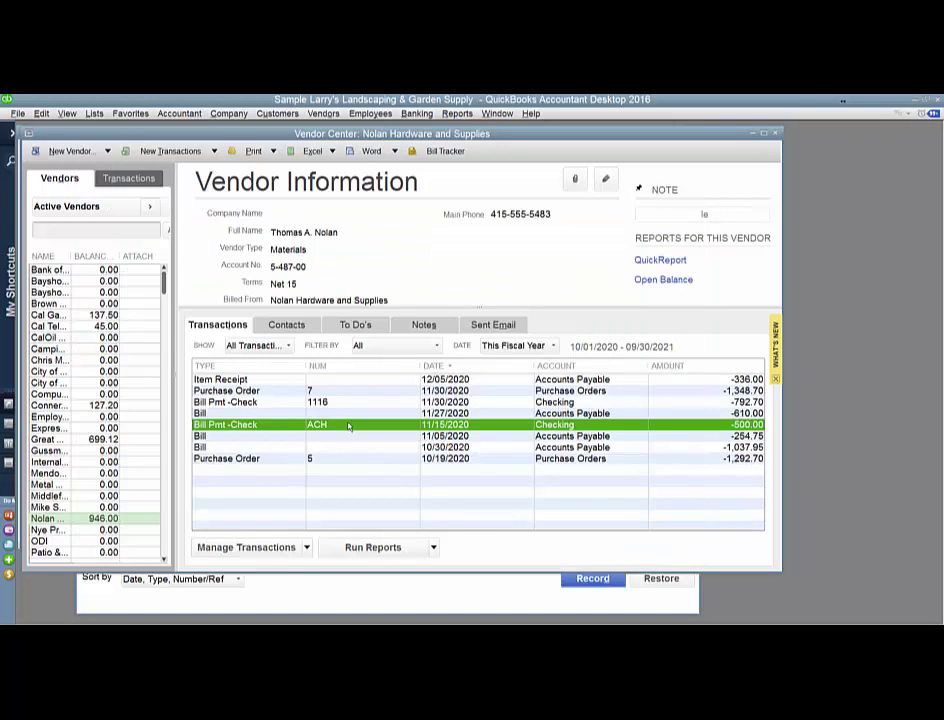
Start a 500.00 check to Nolan Hardware and Supplies with the reissued-ACH memo pasted in.
{"action": "left_click", "coordinate": [416, 114]}
{"action": "left_click", "coordinate": [440, 128]}
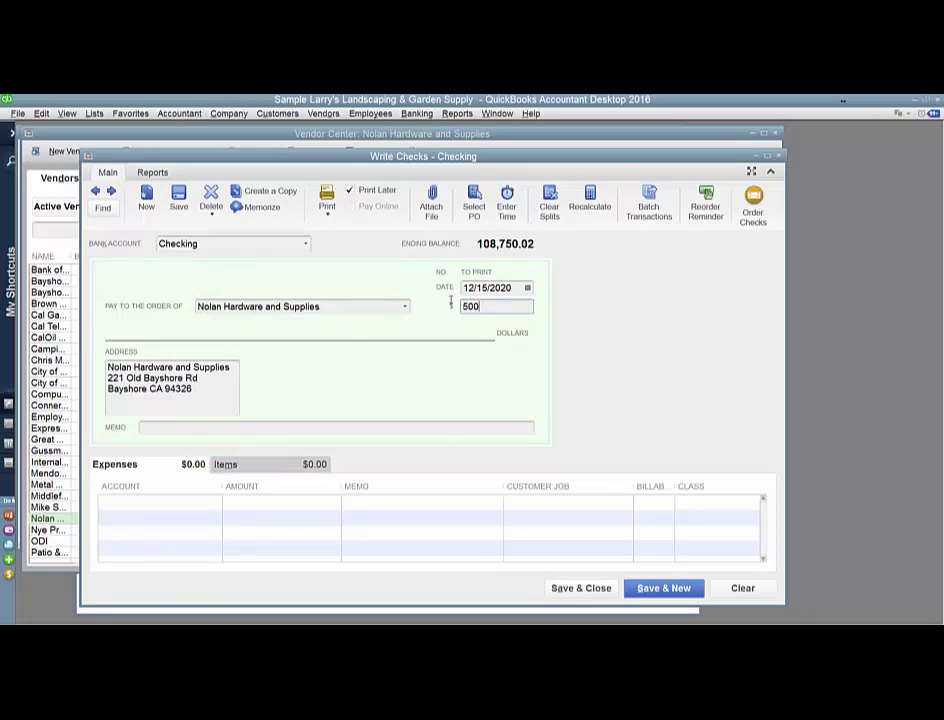
{"action": "key", "text": "Tab"}
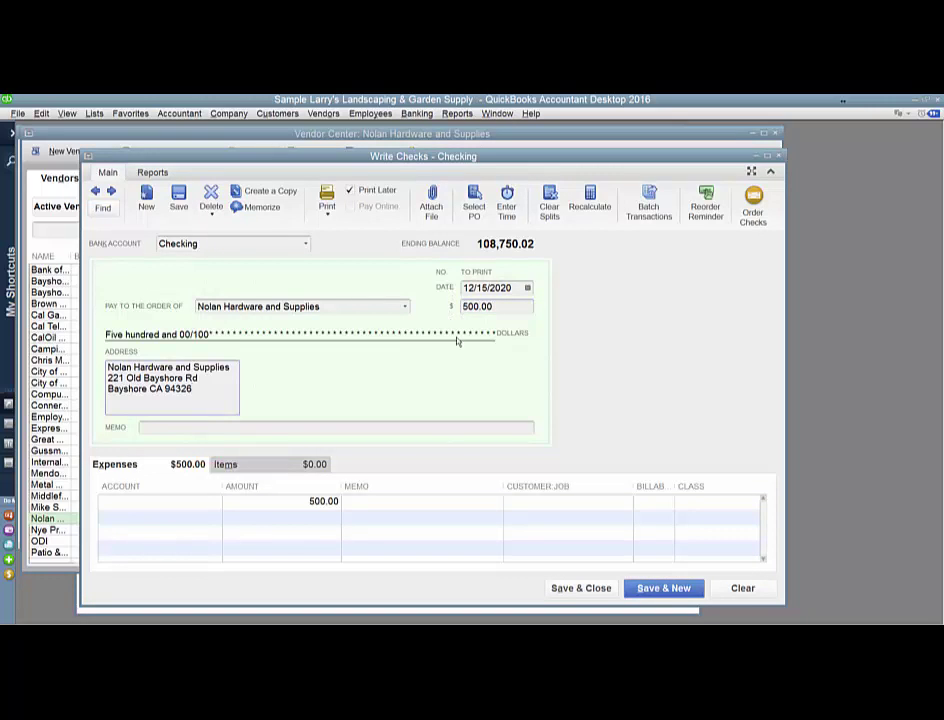
{"action": "left_click", "coordinate": [256, 428]}
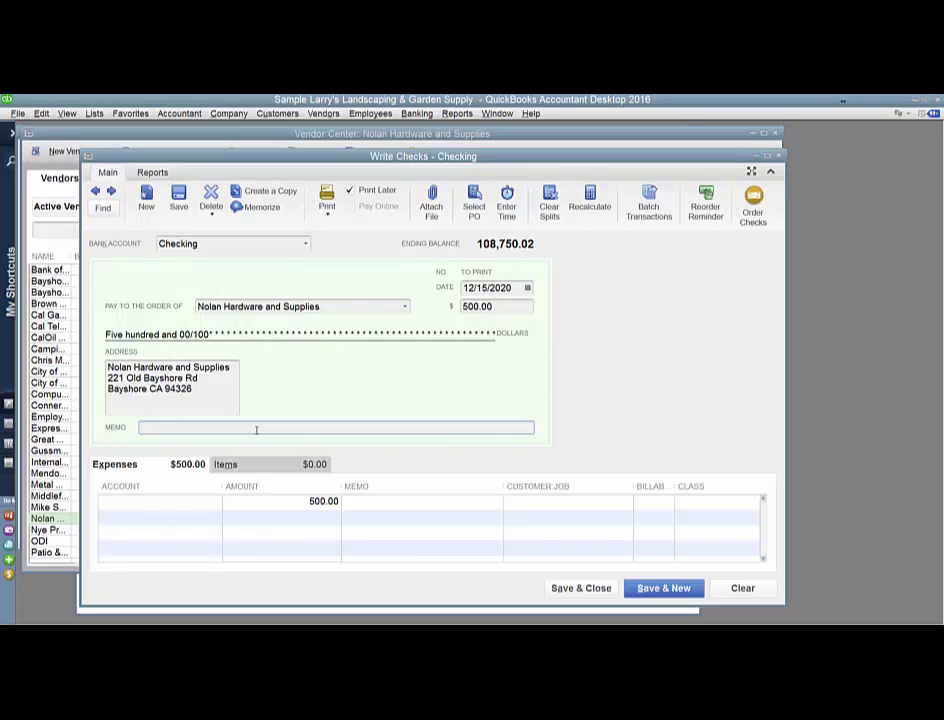
{"action": "type", "text": "- ACH payment never received by vendor, payment reissued"}
Code the check's expense line to Cost of Goods Sold and fill in its line memo.
{"action": "left_click", "coordinate": [122, 500]}
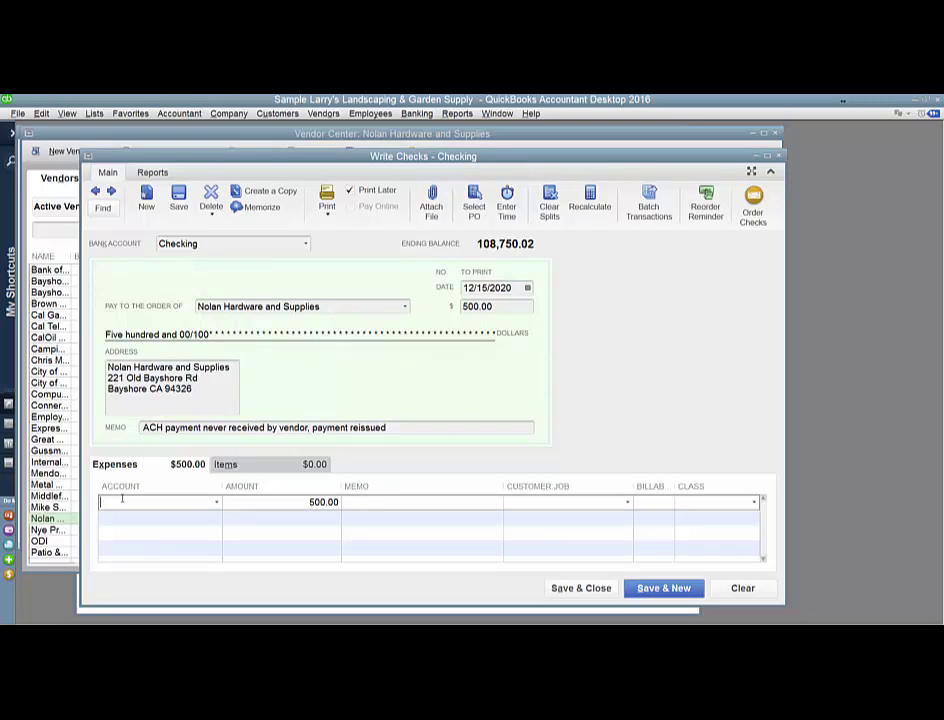
{"action": "type", "text": "co"}
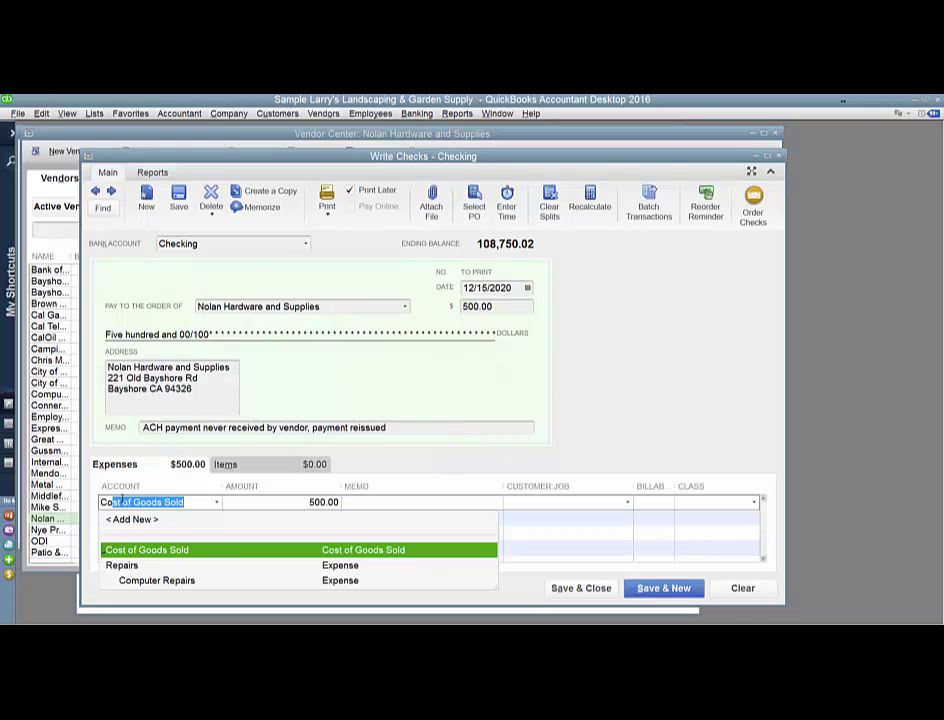
{"action": "key", "text": "Tab"}
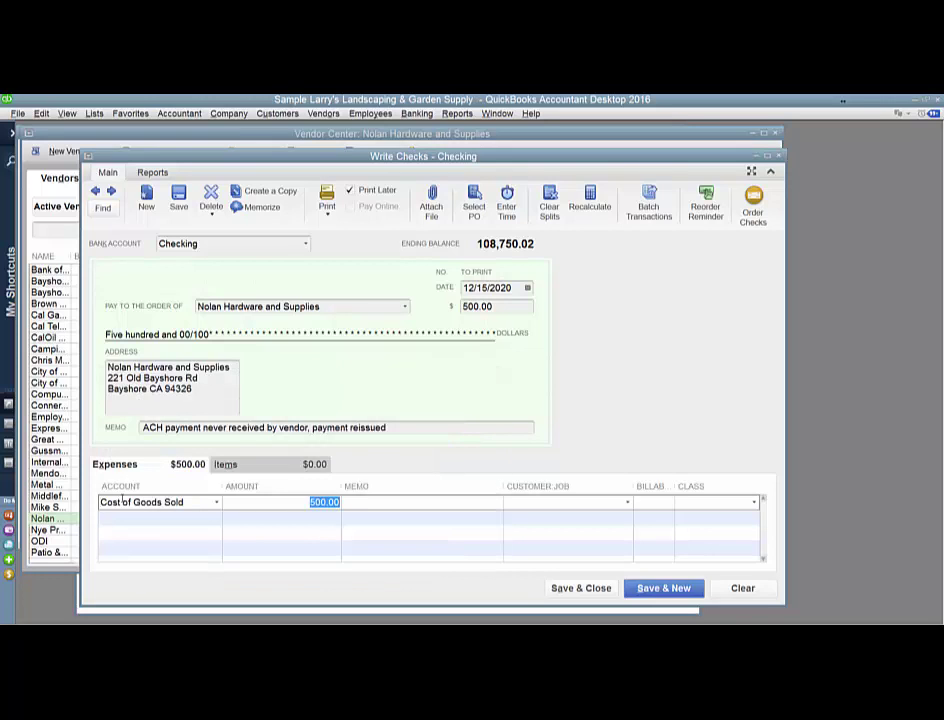
{"action": "key", "text": "Tab"}
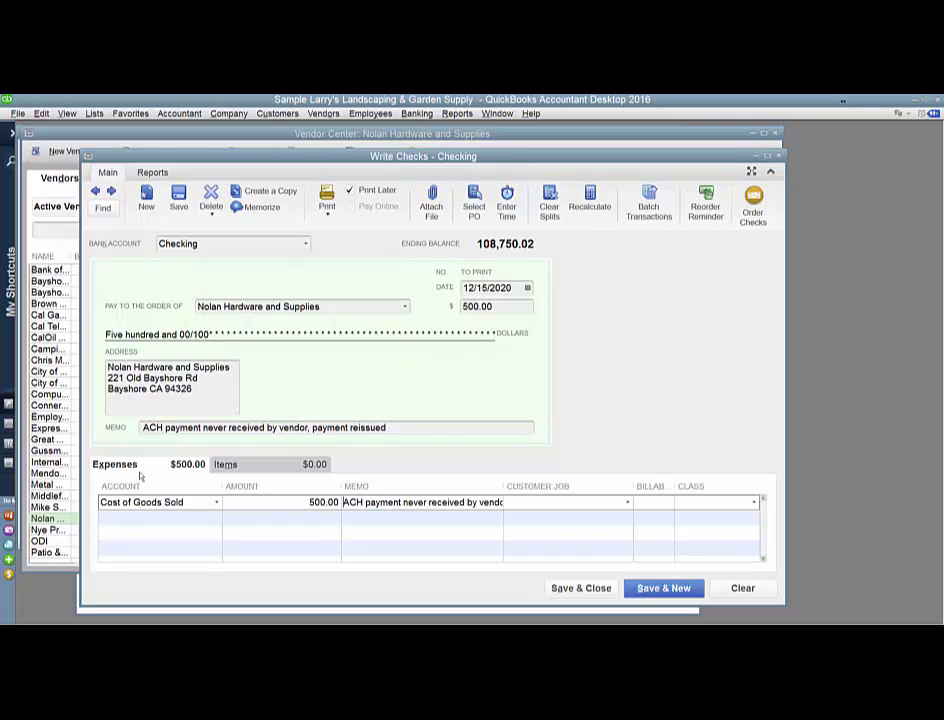
{"action": "left_click", "coordinate": [399, 426]}
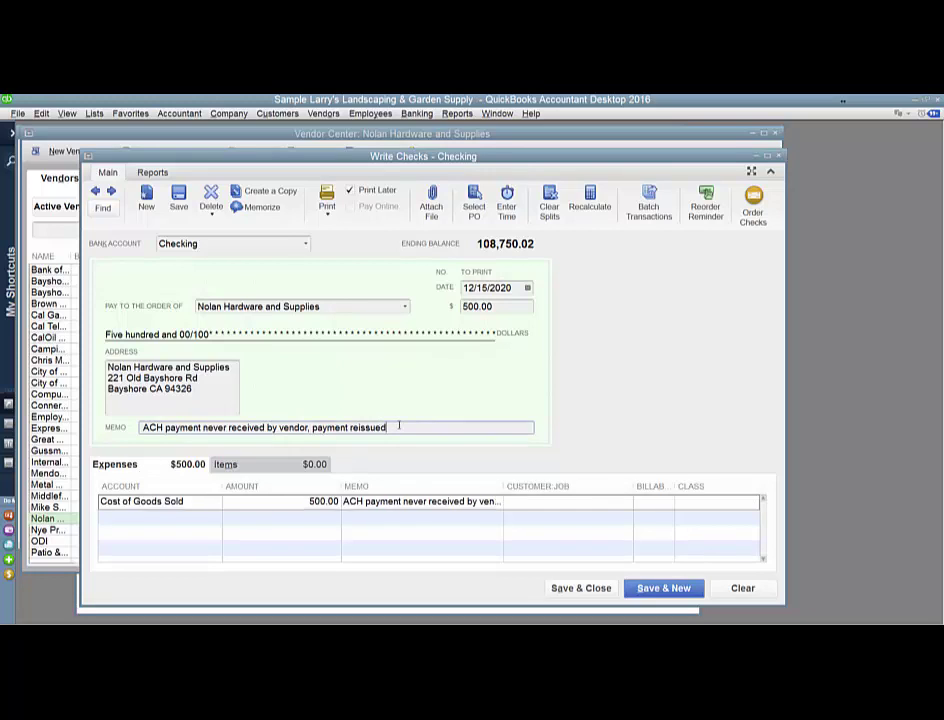
{"action": "left_click", "coordinate": [385, 503]}
{"action": "left_click_drag", "start_coordinate": [388, 507], "coordinate": [500, 503]}
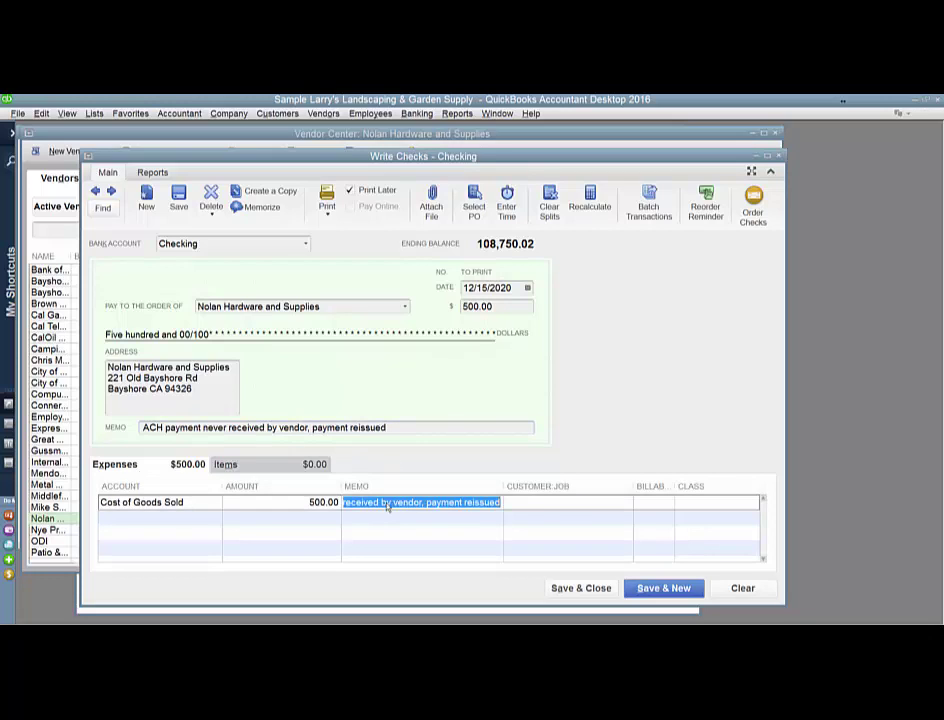
{"action": "left_click", "coordinate": [386, 518]}
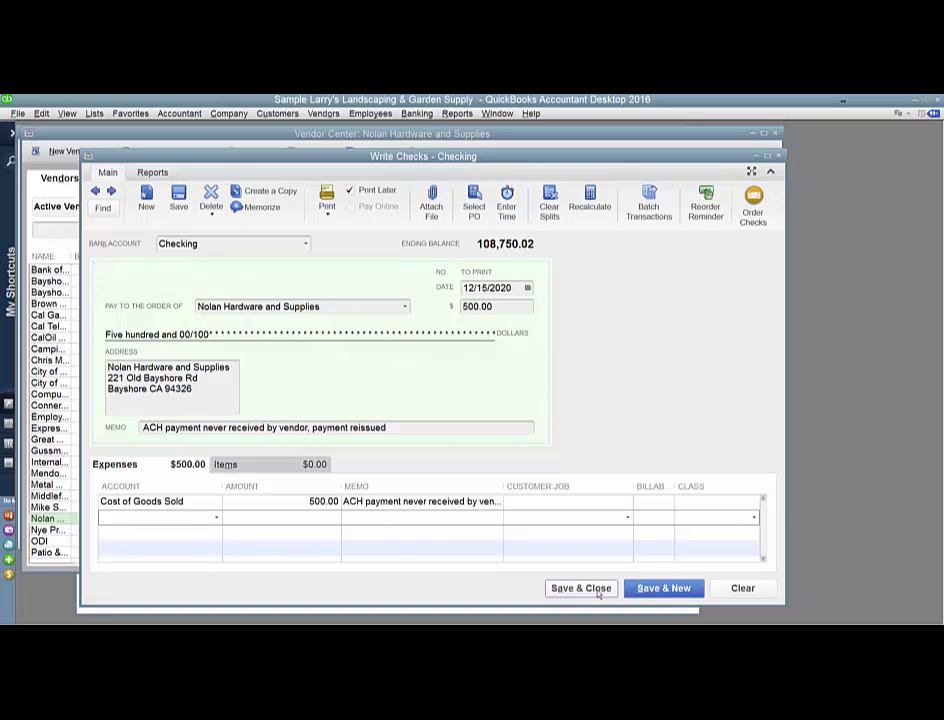
Save the check and select the 12/15/2020 500.00 Nolan Hardware check in the Checking register.
{"action": "left_click", "coordinate": [599, 589]}
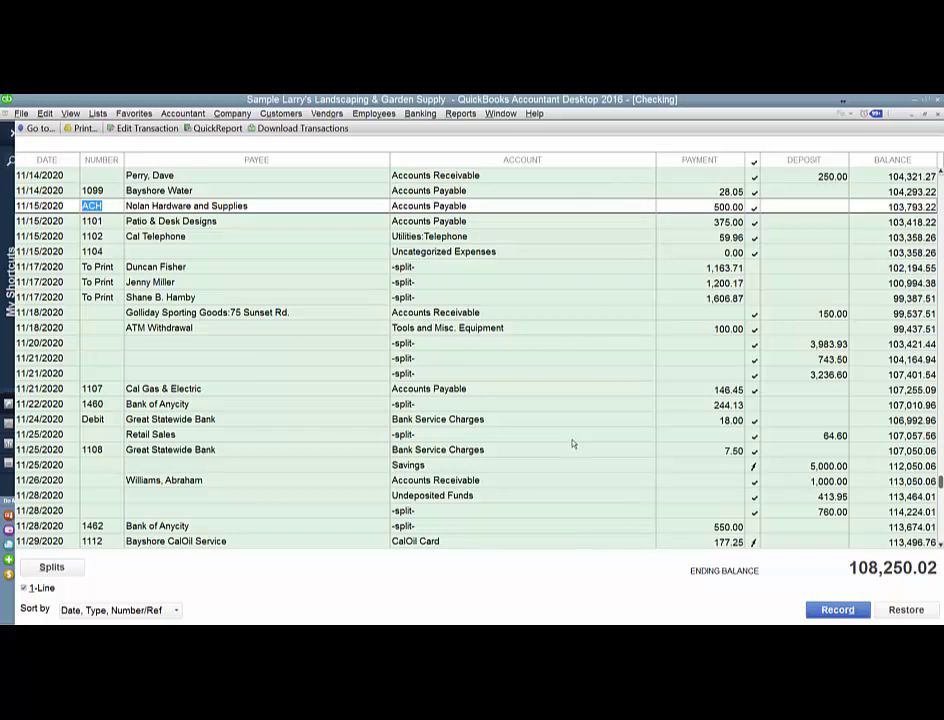
{"action": "scroll", "coordinate": [573, 442], "scroll_direction": "down", "scroll_amount": 14}
{"action": "scroll", "coordinate": [573, 442], "scroll_direction": "down", "scroll_amount": 5}
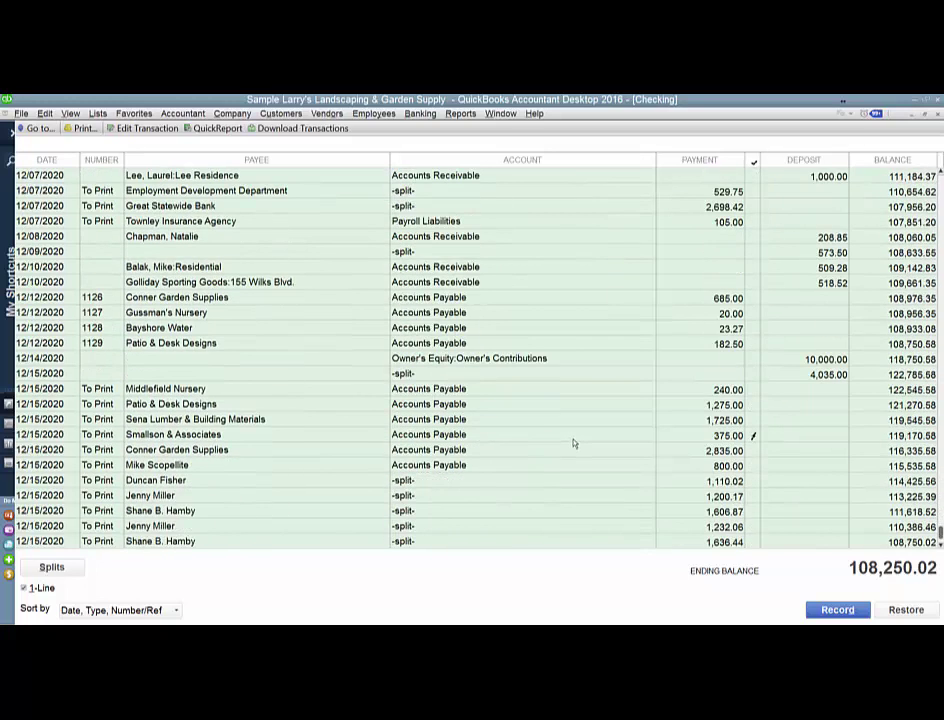
{"action": "left_click", "coordinate": [534, 530]}
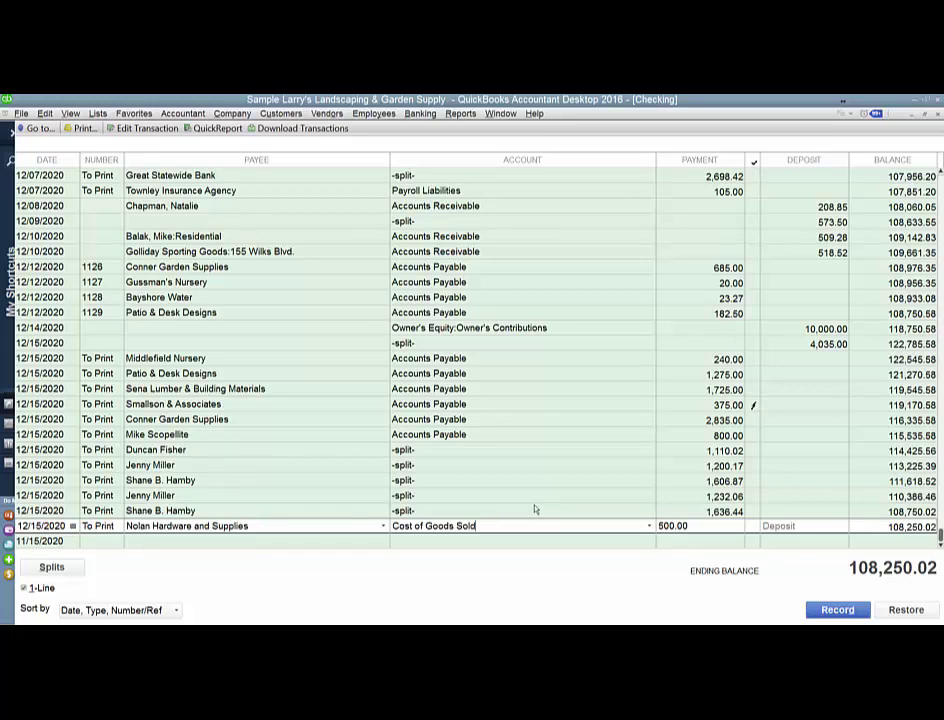
Start a new bank deposit with Nolan Hardware and Supplies as the payer.
{"action": "left_click", "coordinate": [420, 113]}
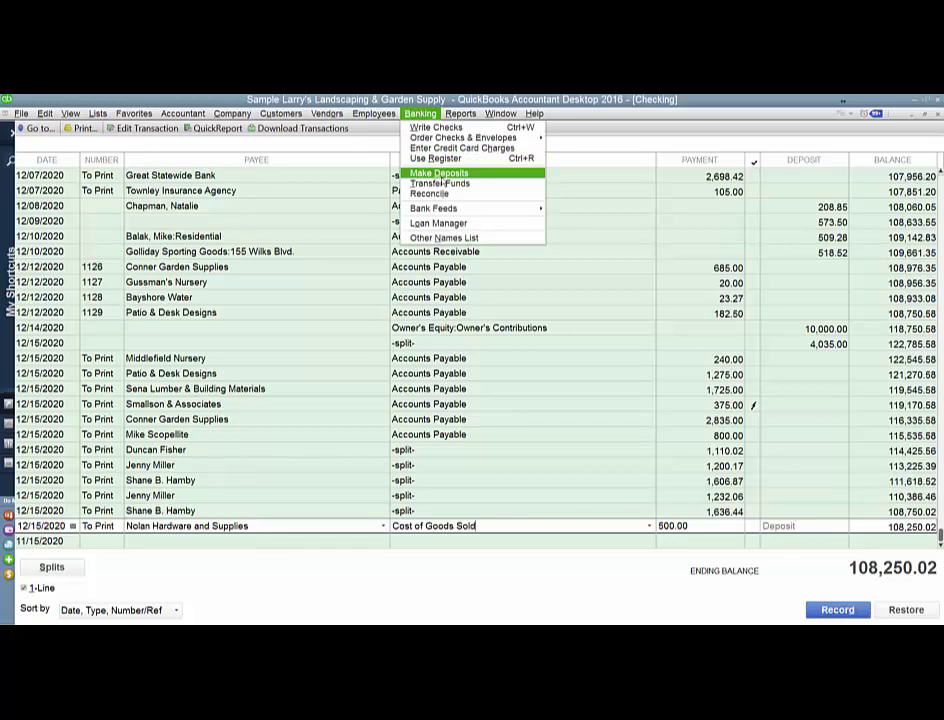
{"action": "left_click", "coordinate": [439, 175]}
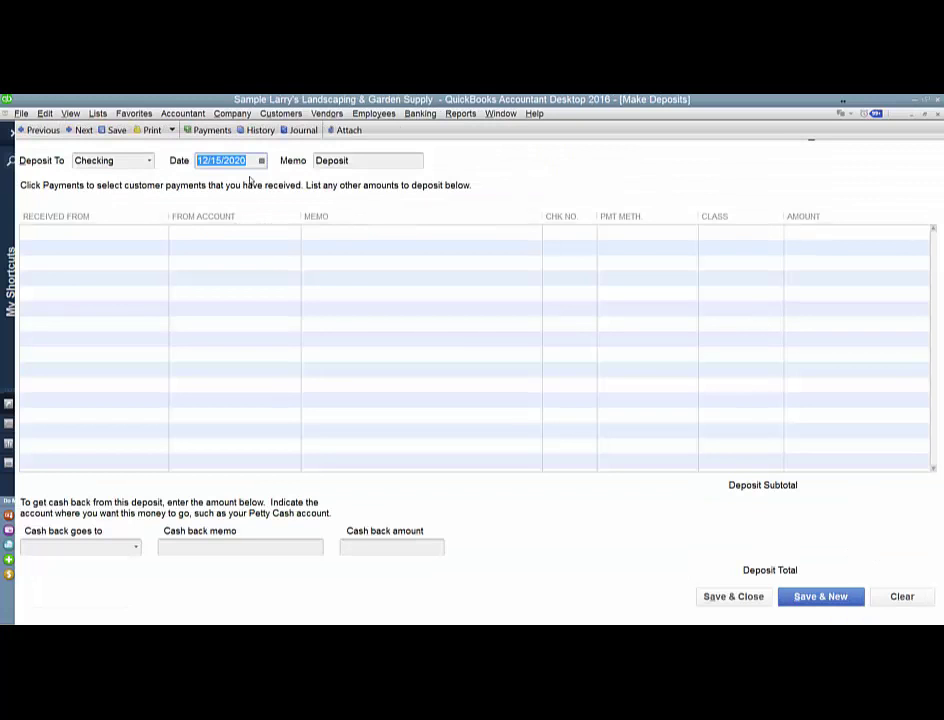
{"action": "left_click", "coordinate": [110, 229]}
{"action": "type", "text": "Nolan Hardware and Supplies"}
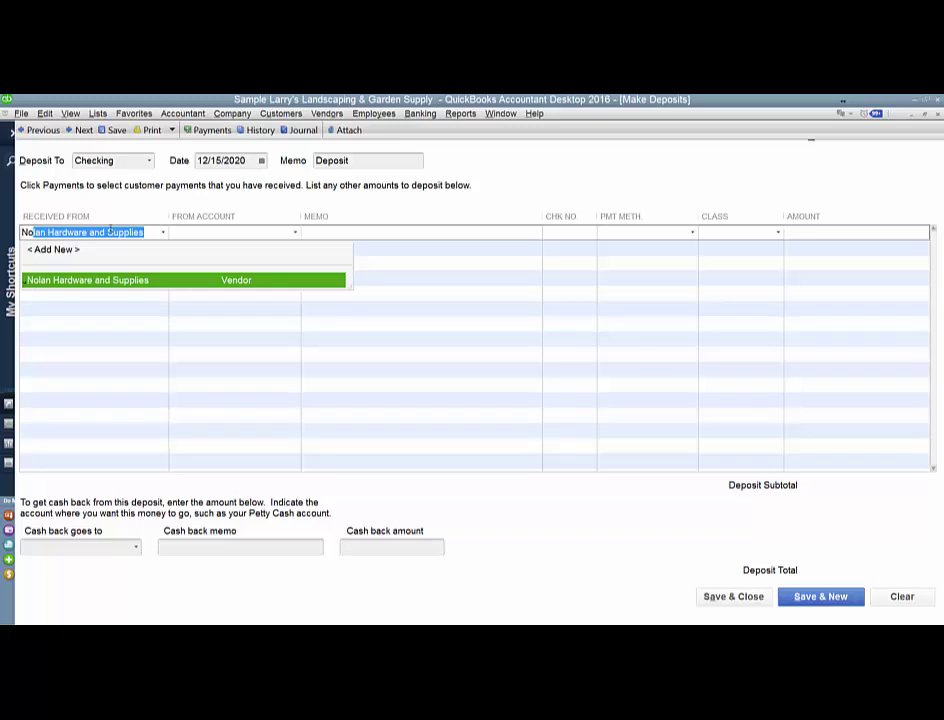
{"action": "key", "text": "Tab"}
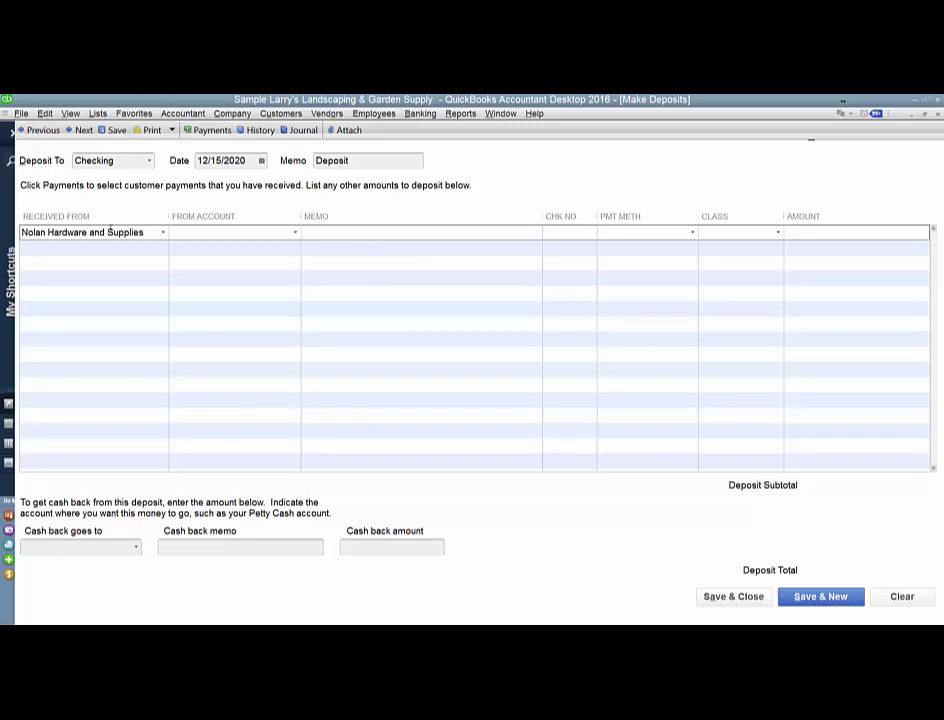
Set the deposit line to Cost of Goods Sold, memo 'ACH payment never received by vendor, payment reissued', amount 500.00.
{"action": "type", "text": "Cost of Goods Sold"}
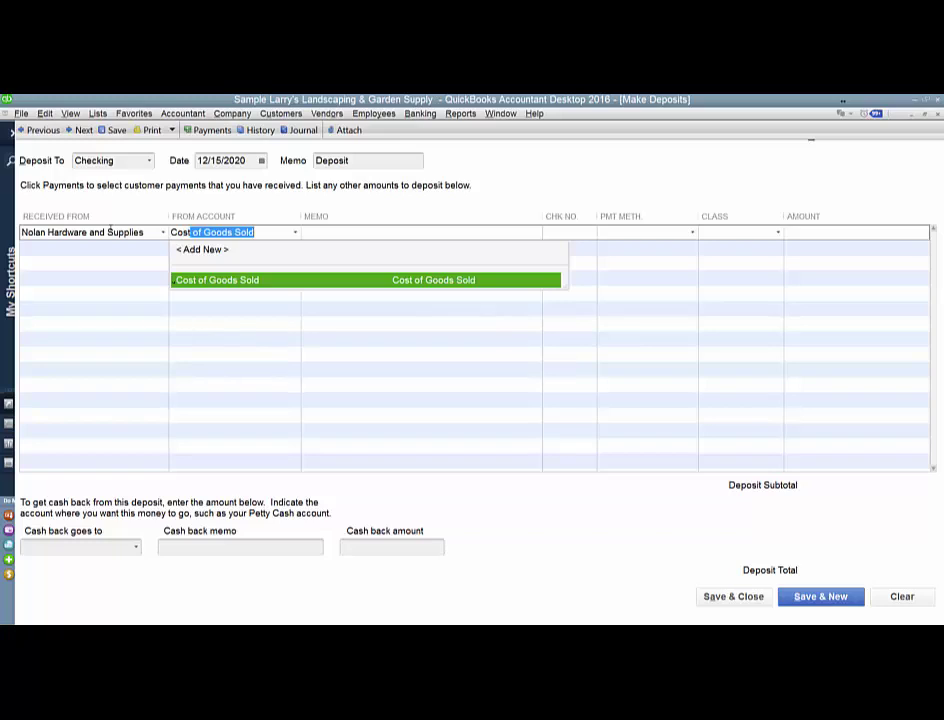
{"action": "key", "text": "Tab"}
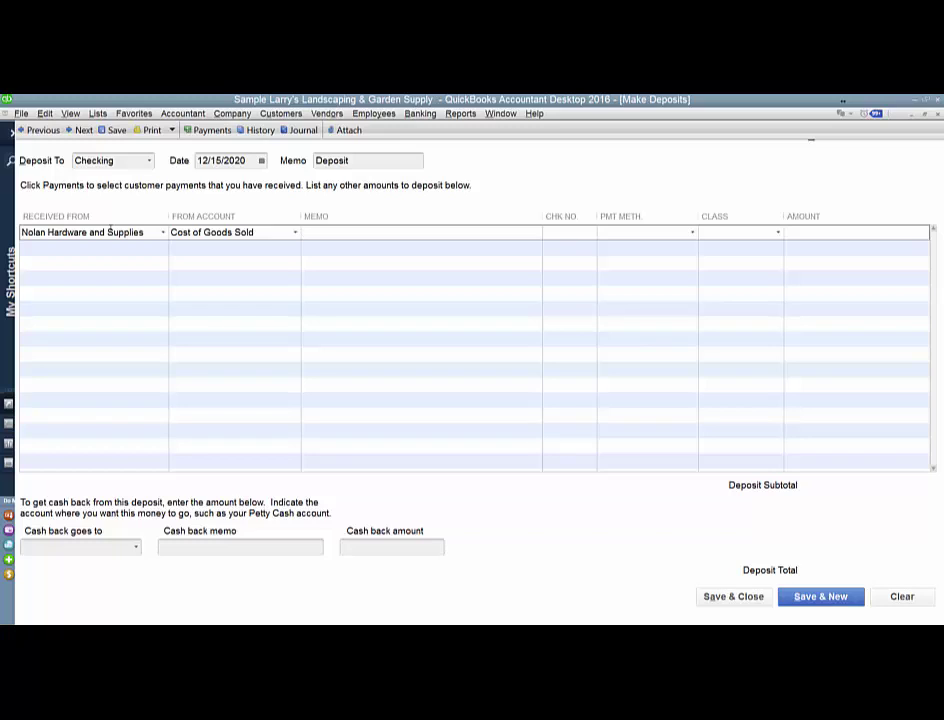
{"action": "type", "text": "ACH payment never received by vendor, payment reissued"}
{"action": "key", "text": "Tab"}
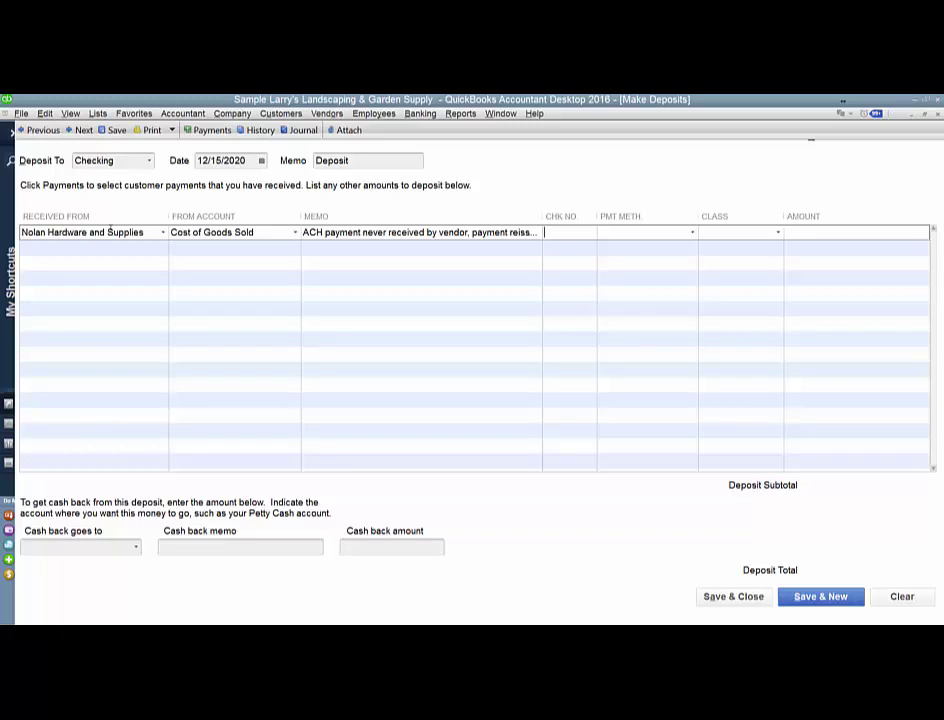
{"action": "key", "text": "Tab"}
{"action": "key", "text": "Tab"}
{"action": "key", "text": "Tab"}
{"action": "type", "text": "500.00"}
{"action": "key", "text": "Tab"}
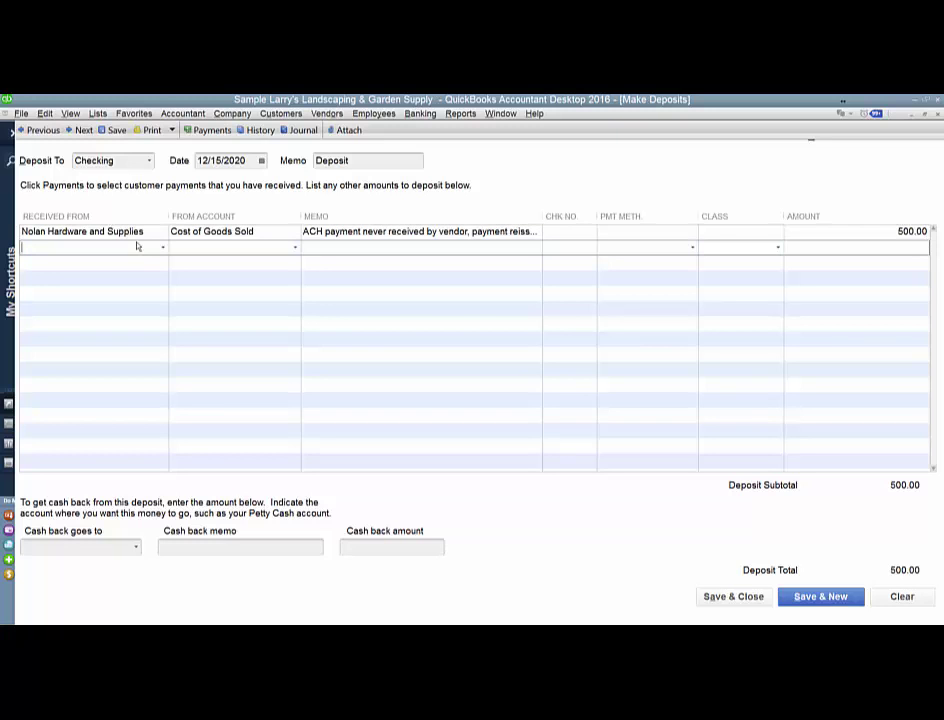
Save the deposit and review the Nolan Hardware check and 500.00 deposit rows in the register.
{"action": "left_click", "coordinate": [733, 597]}
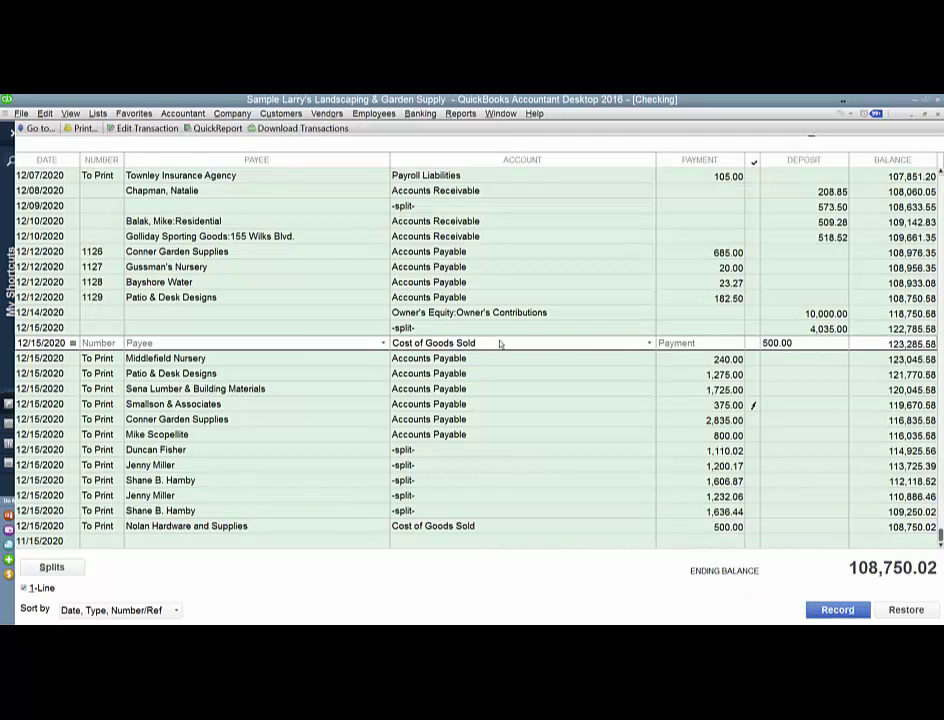
{"action": "left_click", "coordinate": [535, 530]}
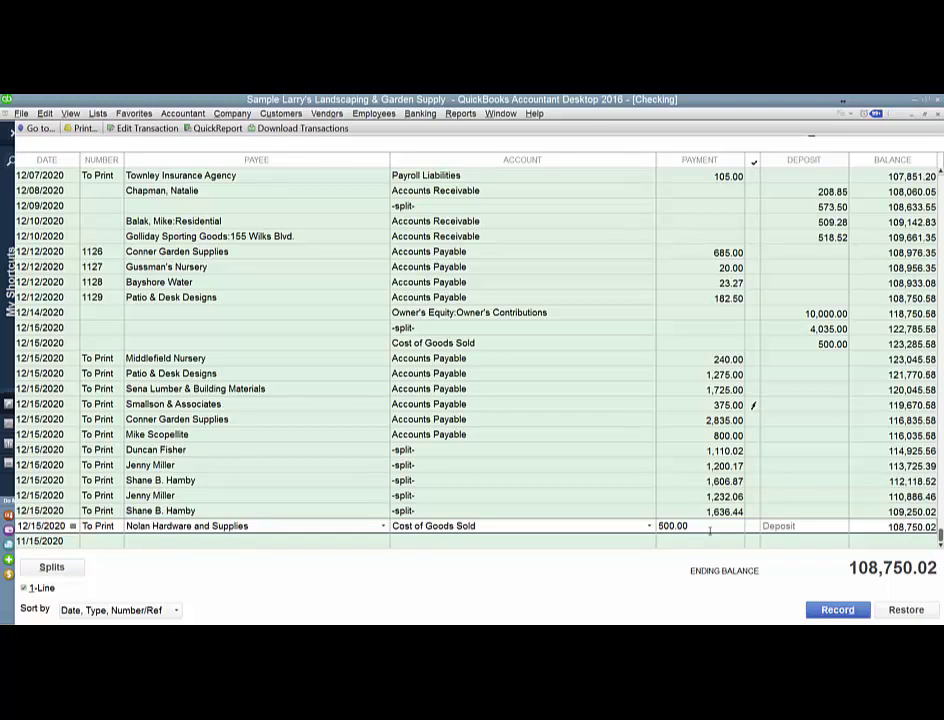
{"action": "left_click", "coordinate": [540, 346]}
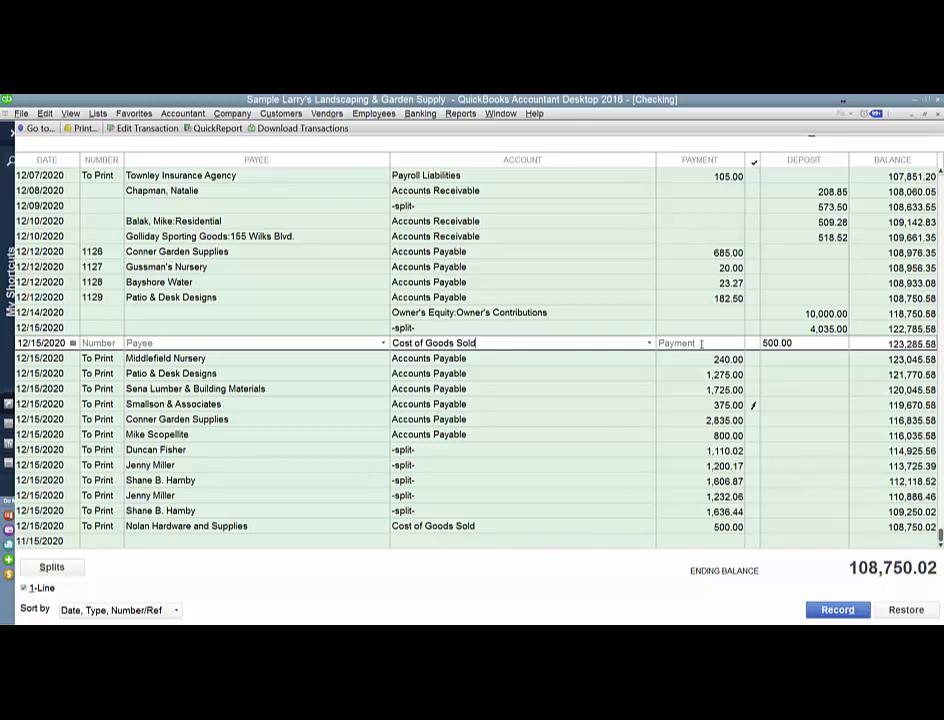
{"action": "left_click", "coordinate": [701, 343]}
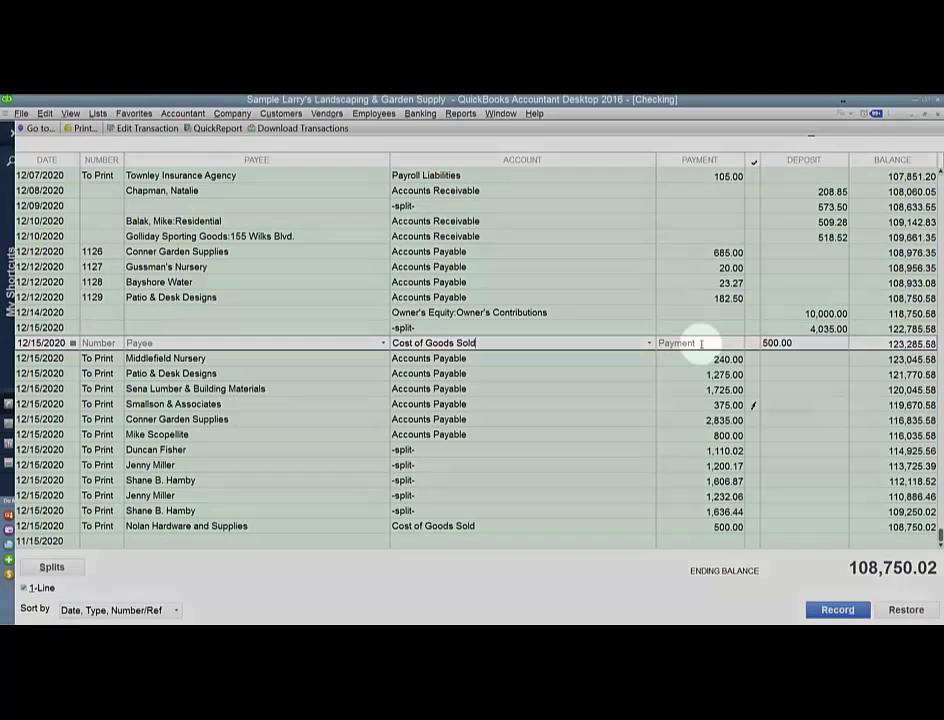